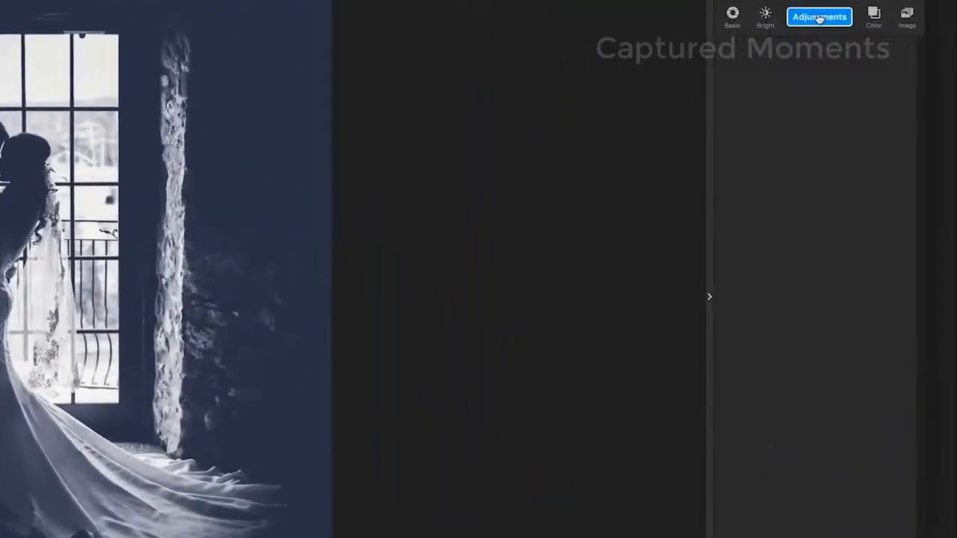
{"action": "left_click", "coordinate": [881, 116]}
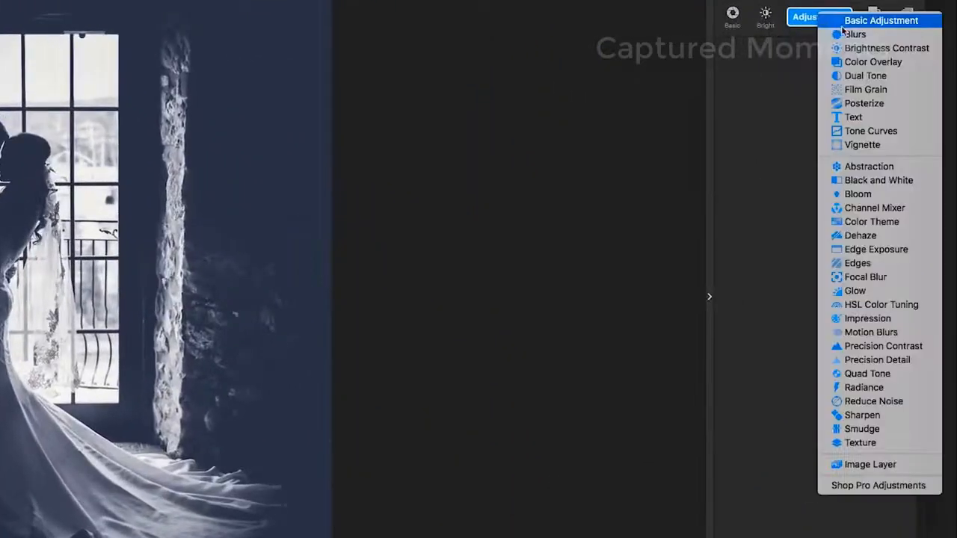
{"action": "left_click", "coordinate": [852, 21]}
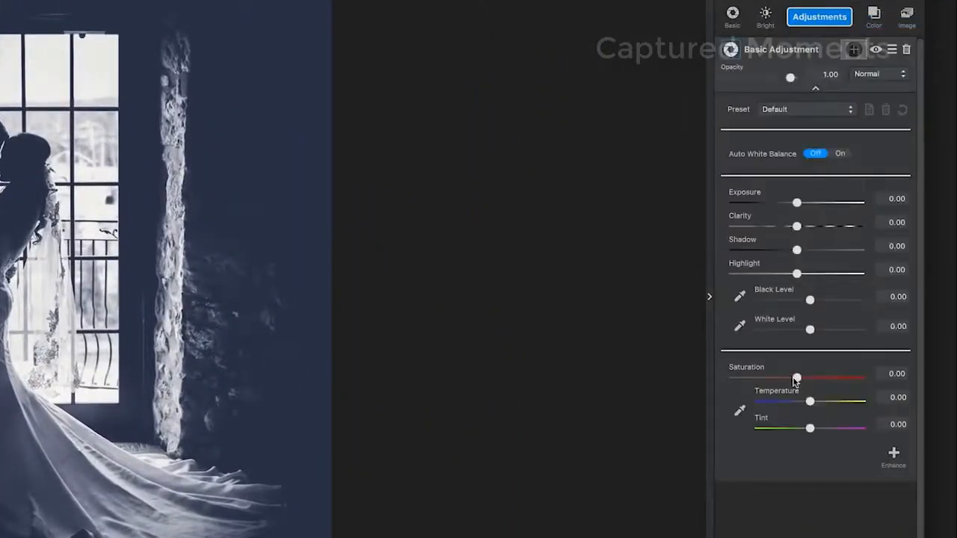
{"action": "left_click_drag", "start_coordinate": [796, 380], "coordinate": [694, 382]}
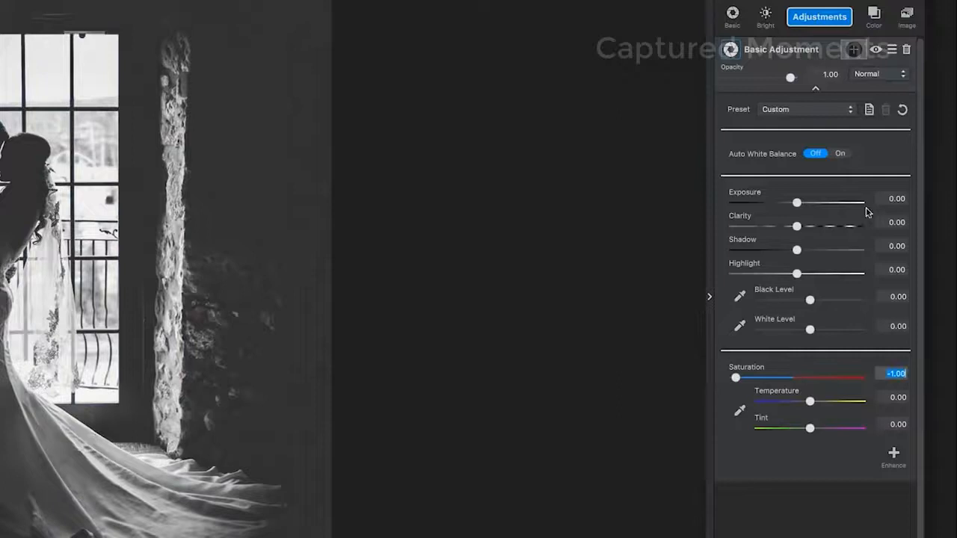
{"action": "left_click", "coordinate": [906, 51]}
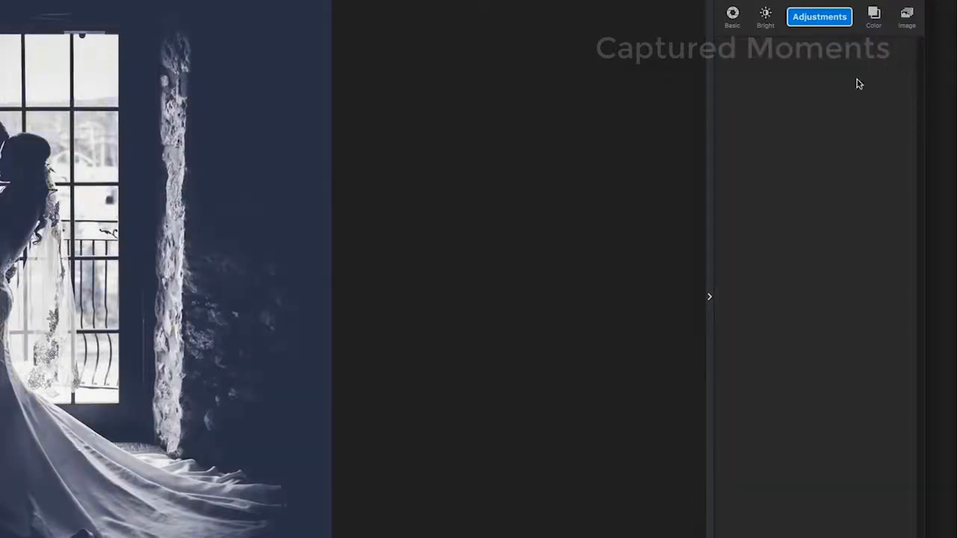
- Add a Black and White adjustment and set its Red slider to -0.30 and Blue to -0.51
{"action": "left_click", "coordinate": [806, 23]}
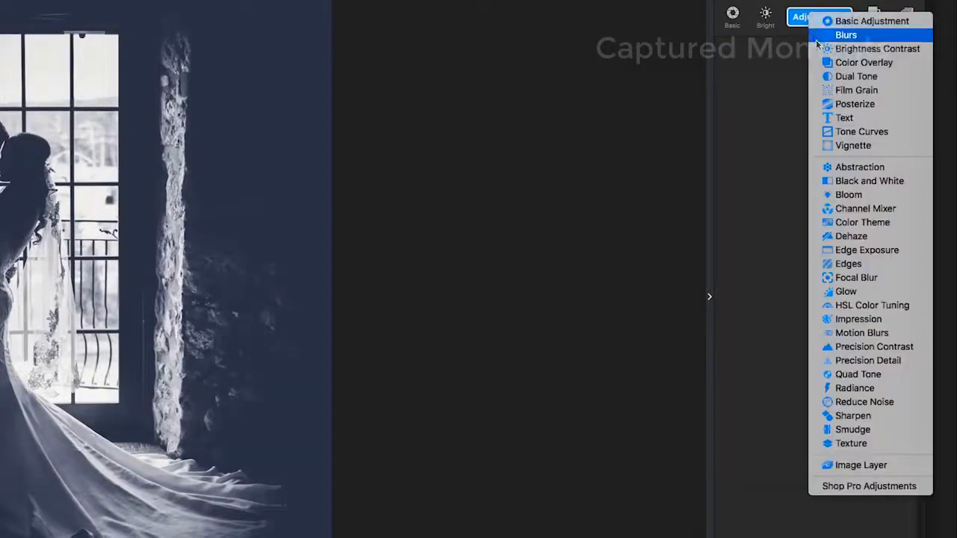
{"action": "left_click", "coordinate": [867, 180]}
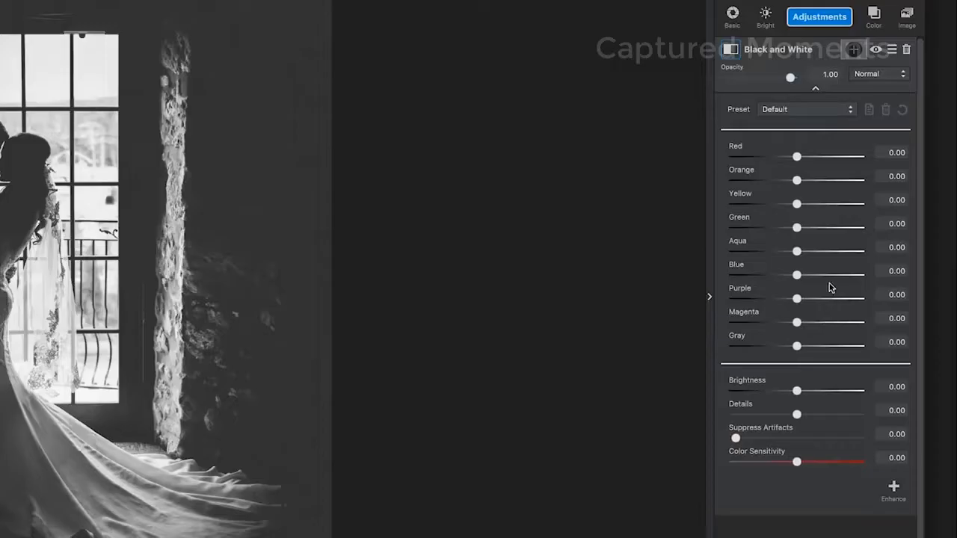
{"action": "left_click", "coordinate": [897, 153]}
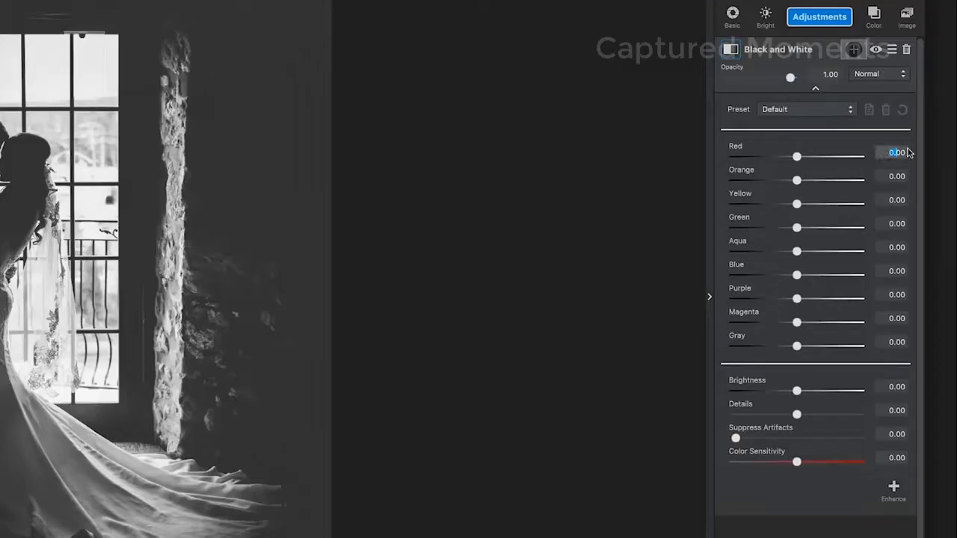
{"action": "type", "text": "-"}
{"action": "left_click", "coordinate": [894, 271]}
{"action": "type", "text": "-"}
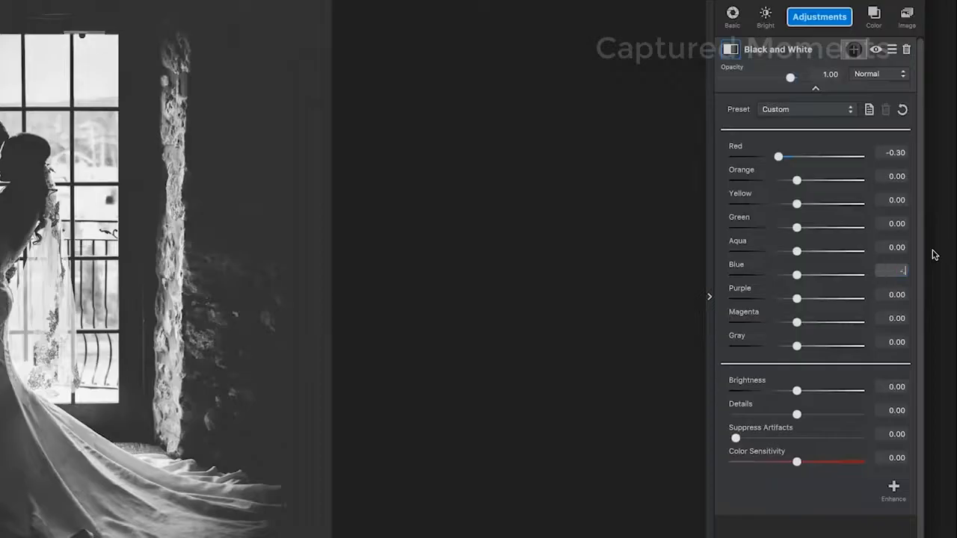
- Set the Black and White Purple value to -0.36, lower Magenta, and collapse the adjustment panel
{"action": "key", "text": "Tab"}
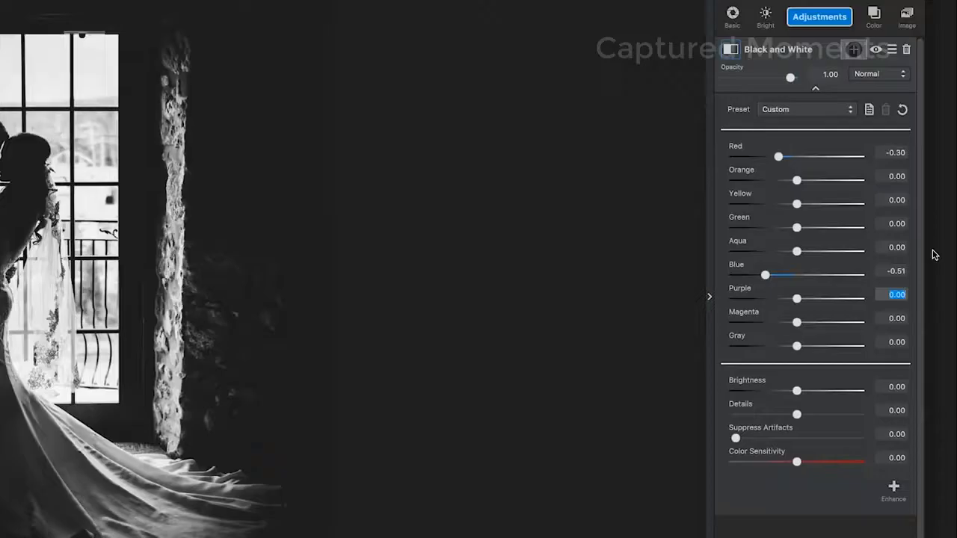
{"action": "type", "text": "-0"}
{"action": "type", "text": ".36"}
{"action": "key", "text": "Tab"}
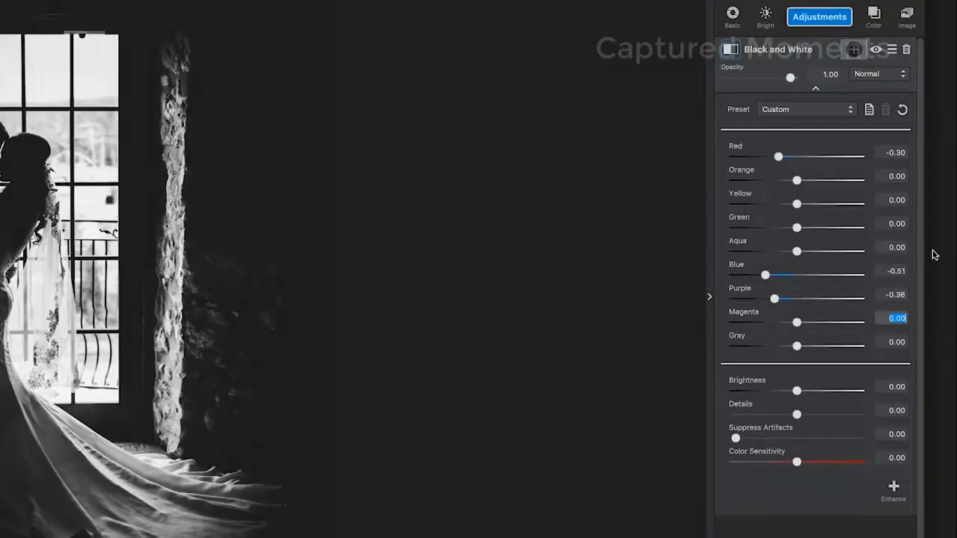
{"action": "type", "text": "-.30"}
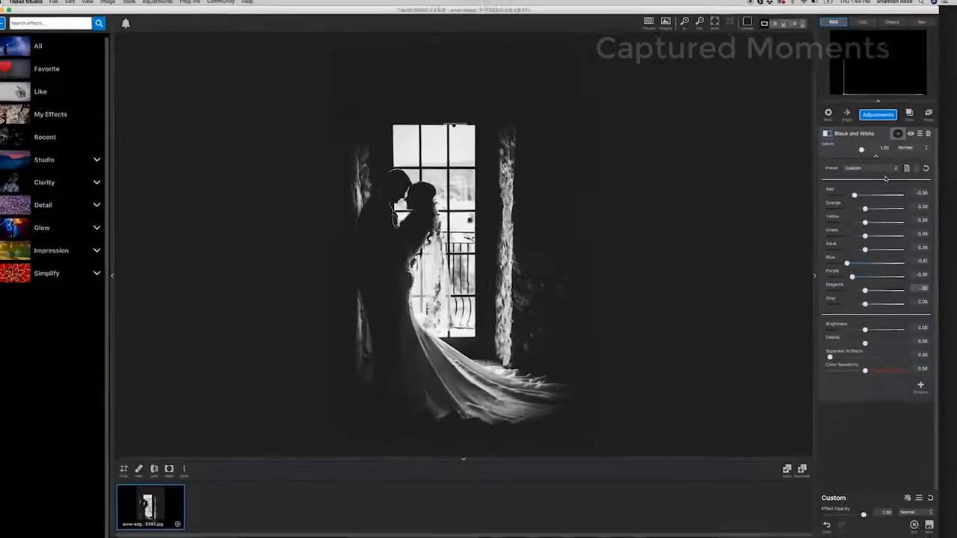
{"action": "left_click", "coordinate": [877, 157]}
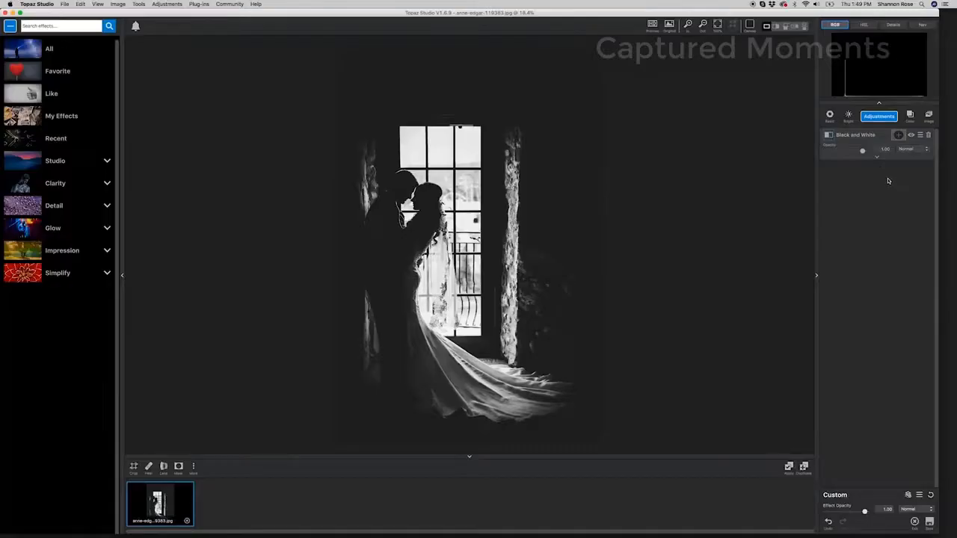
- Add a Texture adjustment and filter its texture Group to Dust/Scratches
{"action": "left_click", "coordinate": [880, 118]}
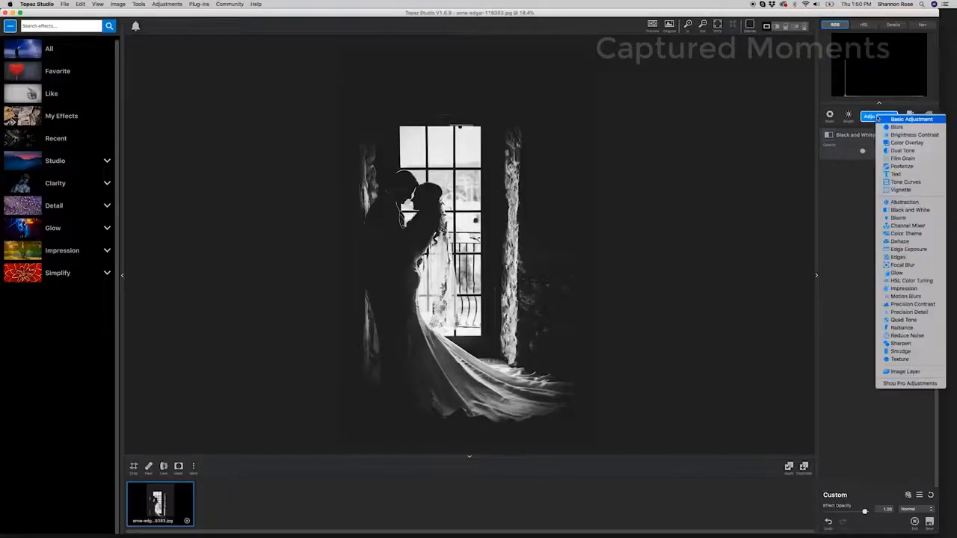
{"action": "left_click", "coordinate": [868, 117]}
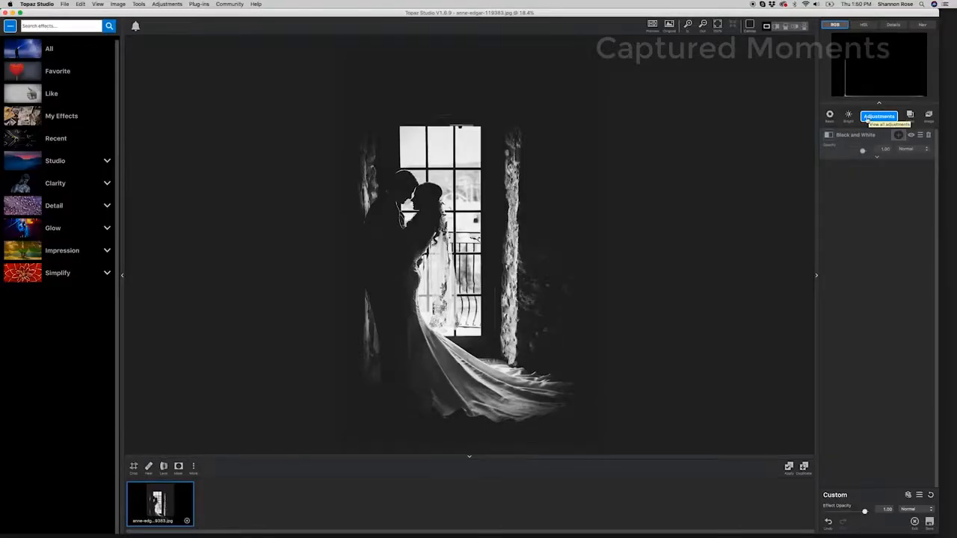
{"action": "left_click", "coordinate": [867, 118]}
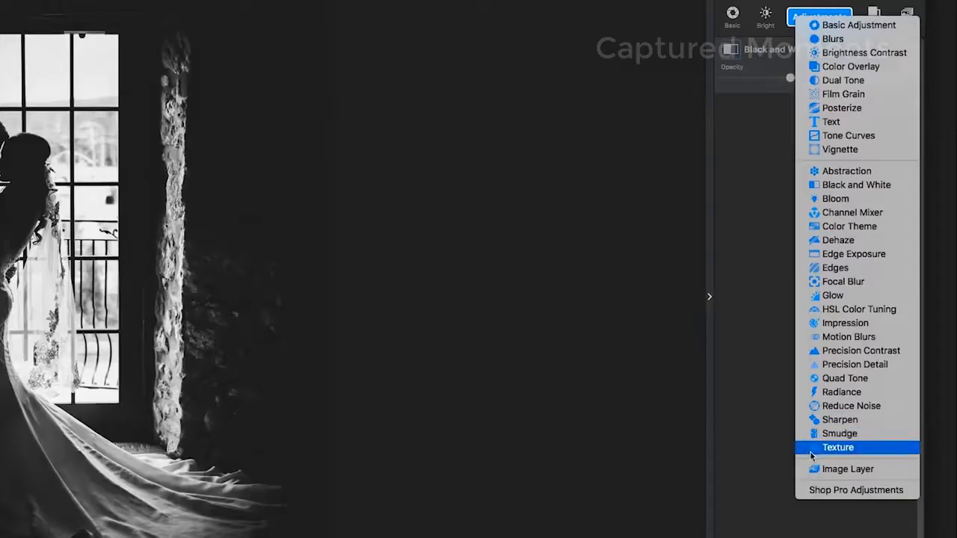
{"action": "left_click", "coordinate": [848, 449]}
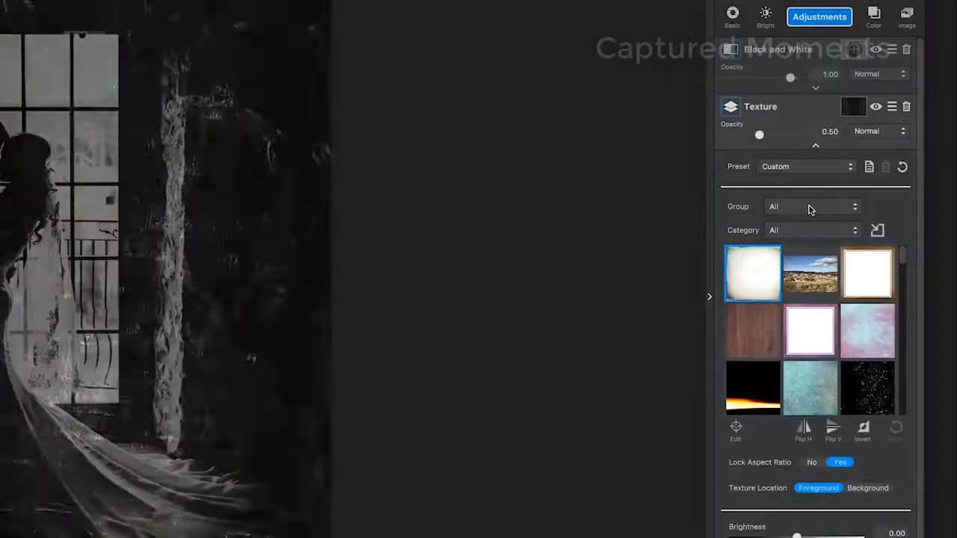
{"action": "left_click", "coordinate": [812, 208]}
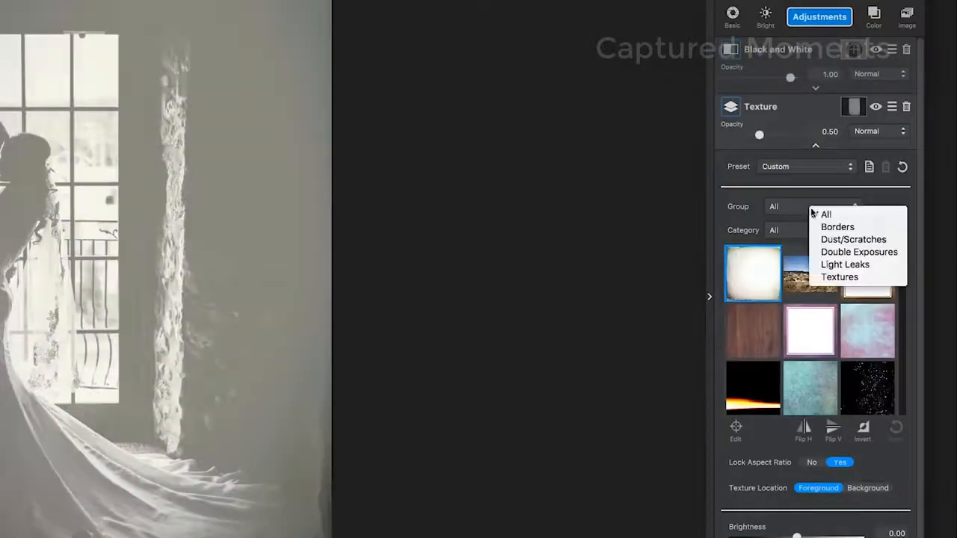
{"action": "left_click", "coordinate": [846, 239]}
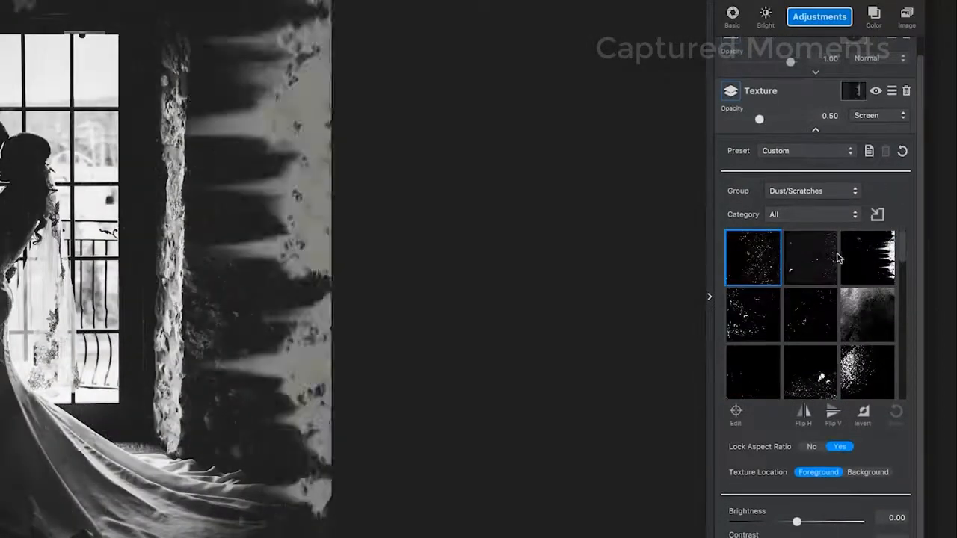
- Choose a dust/scratches texture further down the texture list and collapse the Texture panel
{"action": "left_click", "coordinate": [838, 258]}
{"action": "left_click_drag", "start_coordinate": [901, 246], "coordinate": [918, 329]}
{"action": "left_click", "coordinate": [836, 358]}
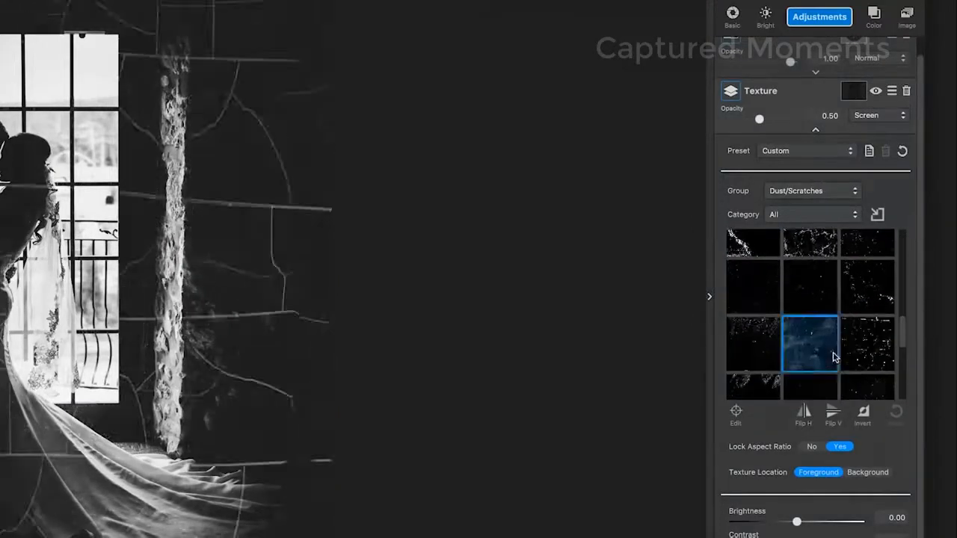
{"action": "left_click", "coordinate": [816, 130]}
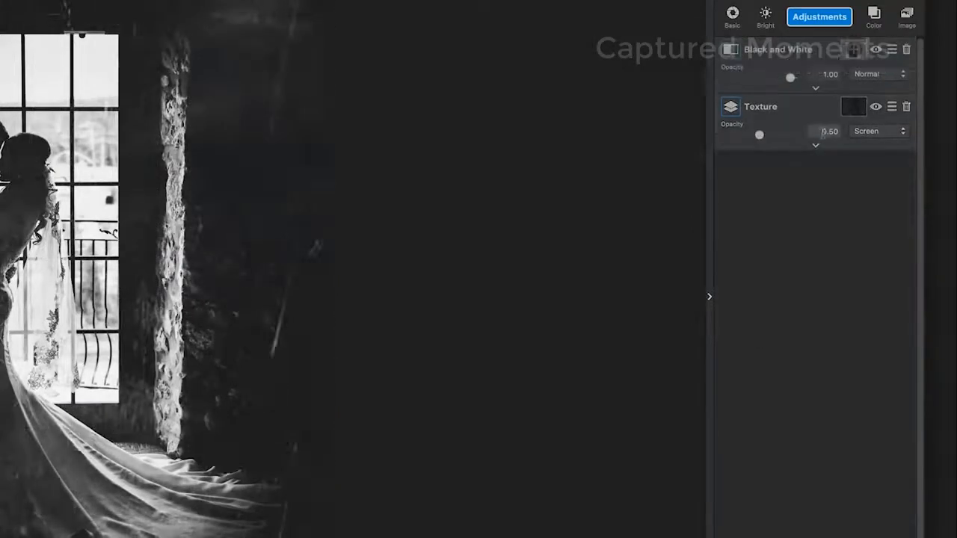
- Set the dust/scratches texture's opacity to 0.35
{"action": "left_click", "coordinate": [823, 133]}
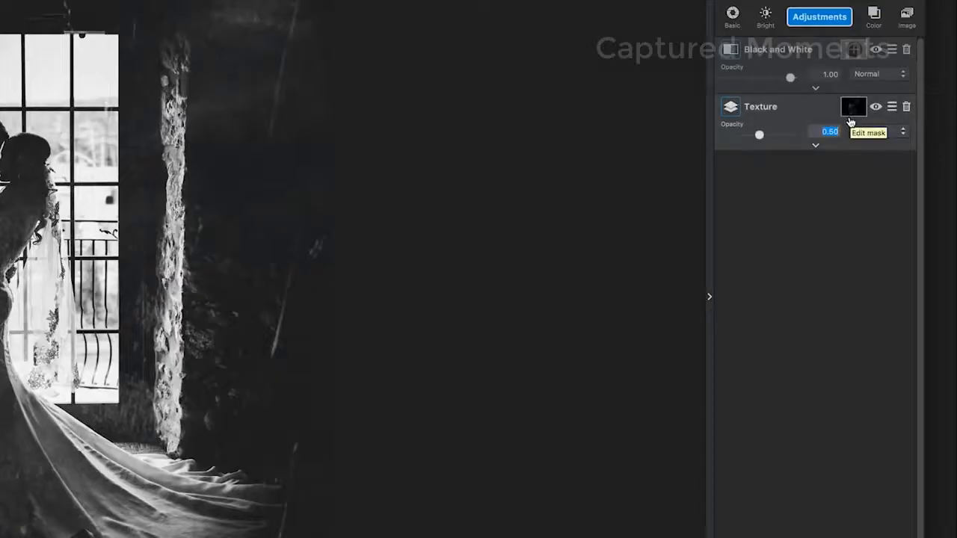
{"action": "key", "text": "BackSpace"}
{"action": "type", "text": ".35"}
{"action": "key", "text": "Return"}
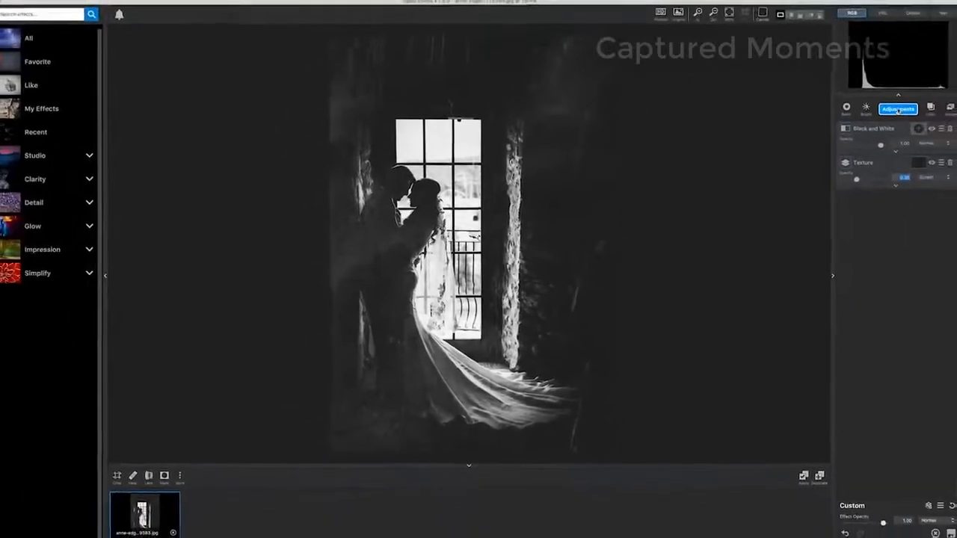
- Add a second Texture adjustment and filter its texture Group to Light Leaks
{"action": "left_click", "coordinate": [898, 110]}
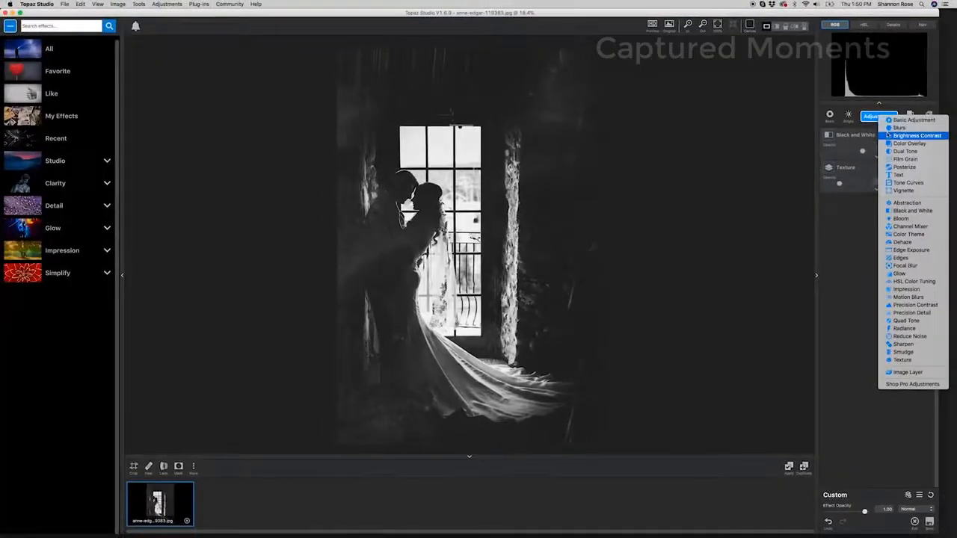
{"action": "left_click", "coordinate": [871, 121]}
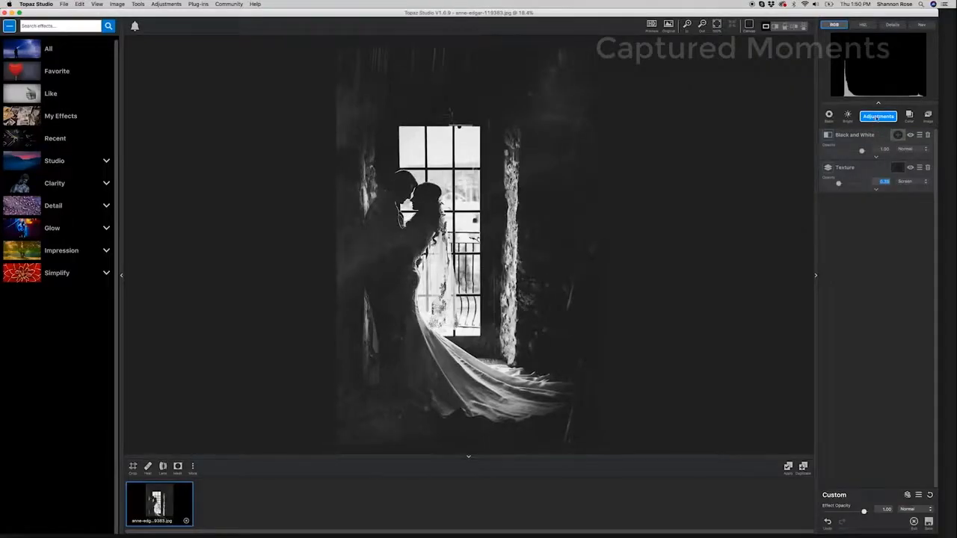
{"action": "left_click", "coordinate": [876, 117]}
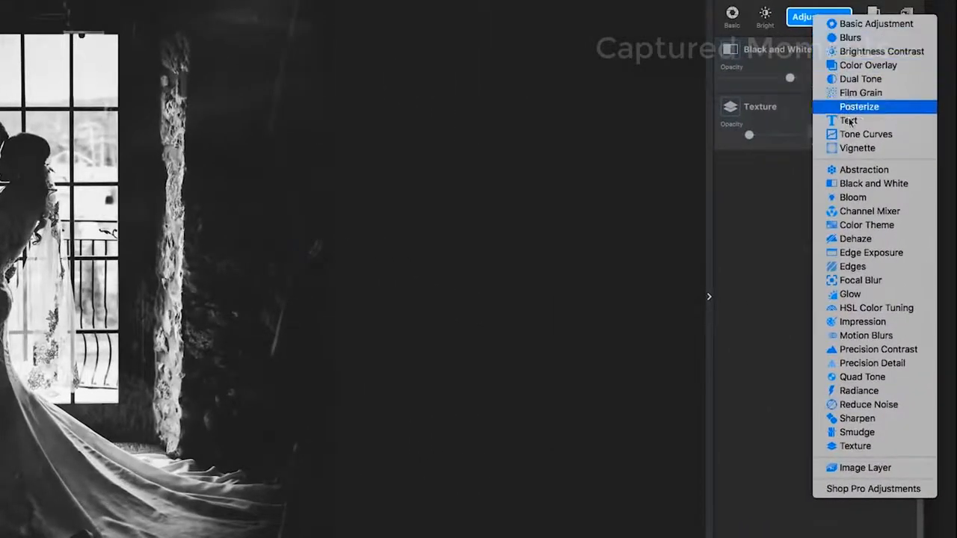
{"action": "left_click", "coordinate": [855, 446]}
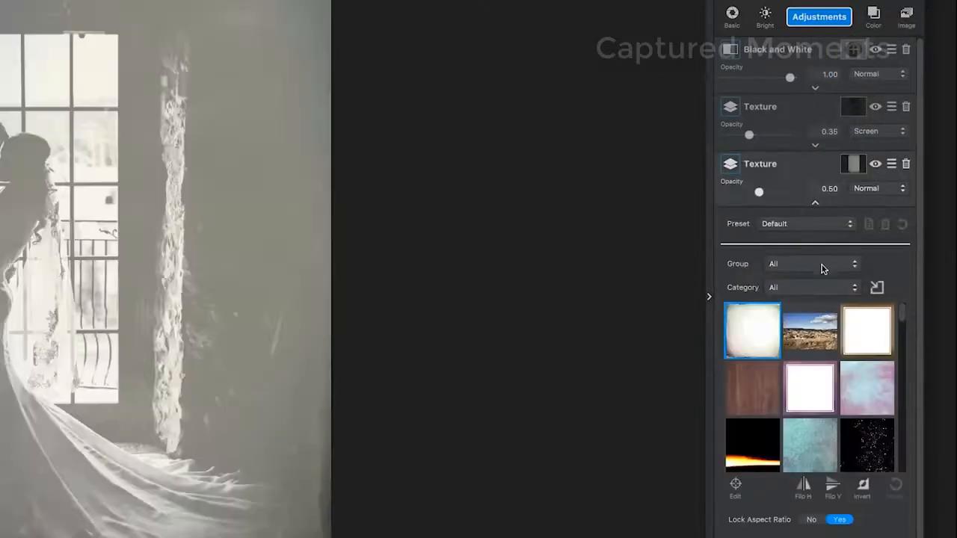
{"action": "left_click", "coordinate": [820, 268]}
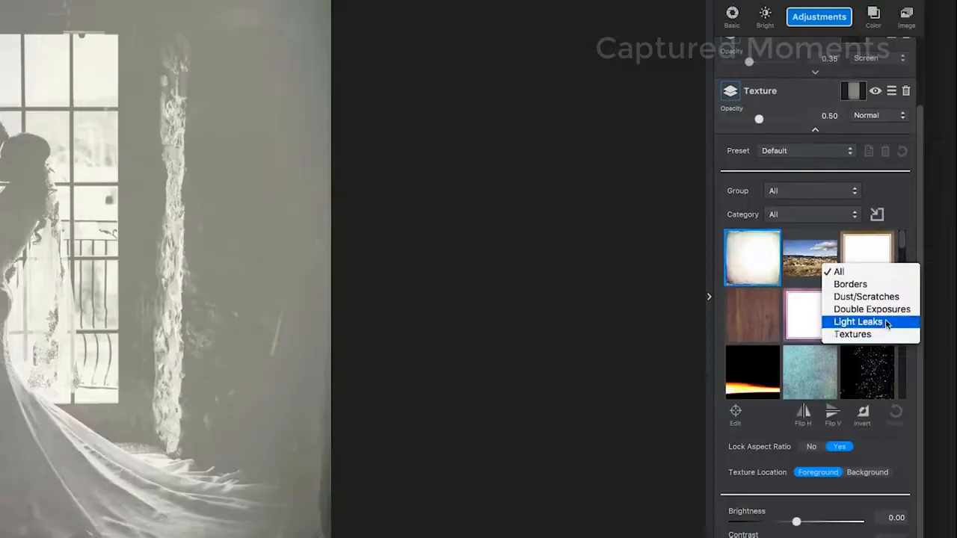
{"action": "left_click", "coordinate": [847, 323]}
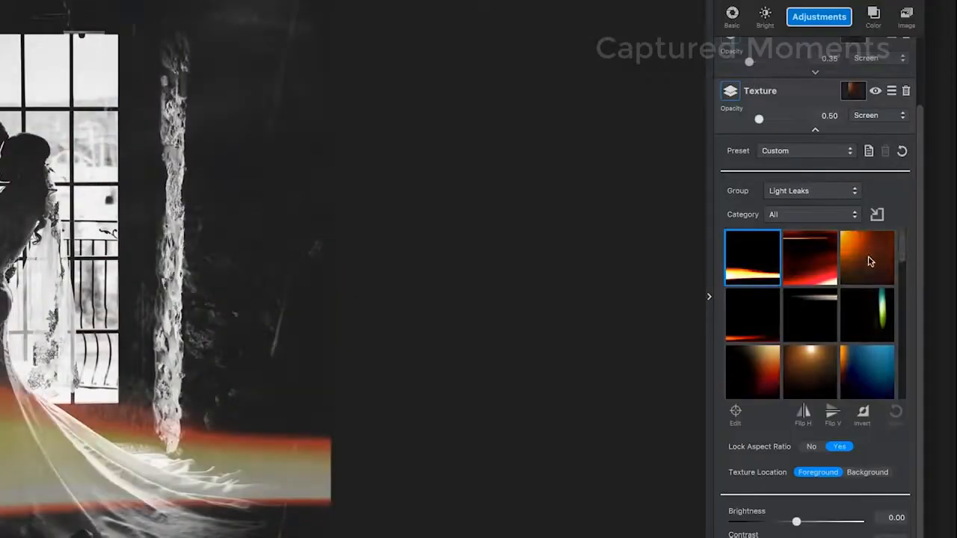
- Choose a warm light leak texture from further down the list and flip it horizontally
{"action": "left_click_drag", "start_coordinate": [903, 252], "coordinate": [902, 327]}
{"action": "left_click", "coordinate": [868, 310]}
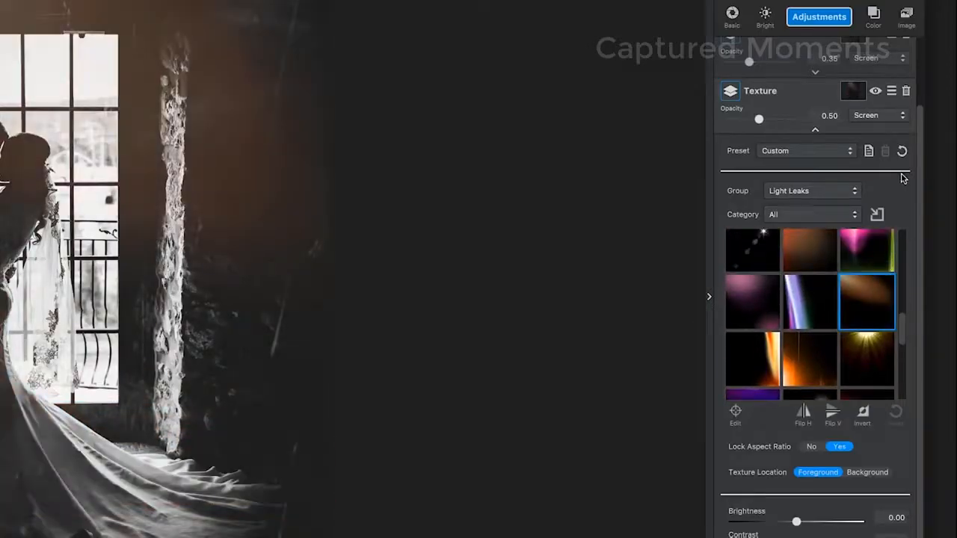
{"action": "left_click", "coordinate": [815, 130]}
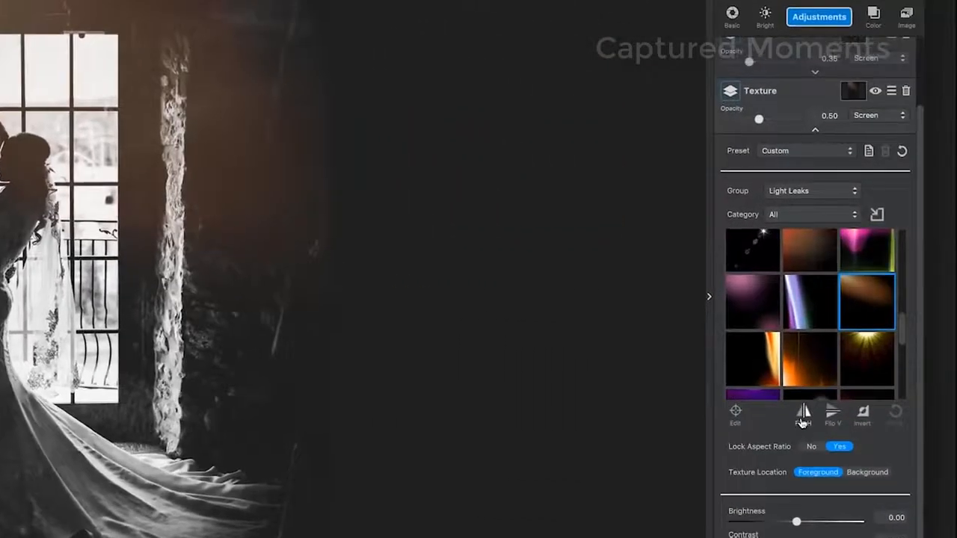
{"action": "left_click", "coordinate": [802, 420]}
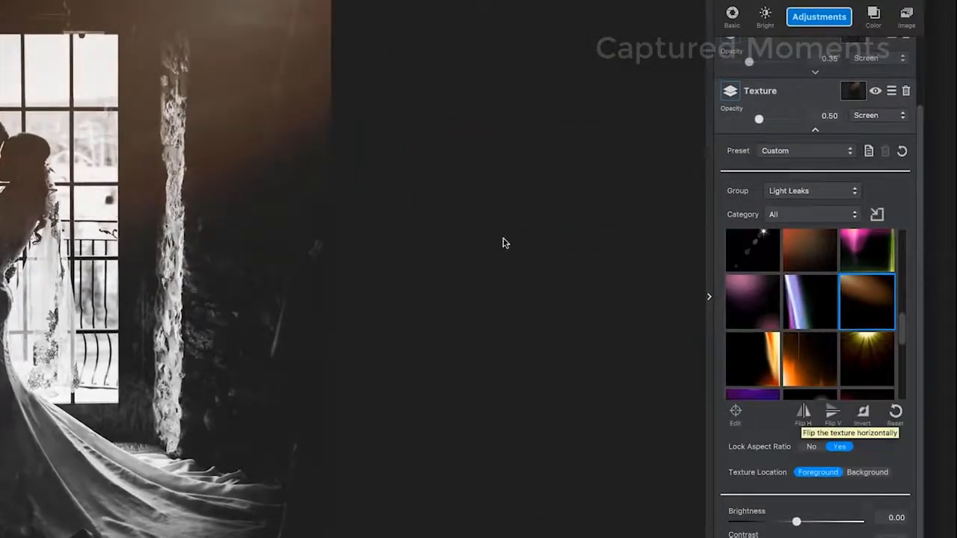
- Set the light leak texture's blend mode to Color and its opacity to 0.92
{"action": "left_click", "coordinate": [894, 116]}
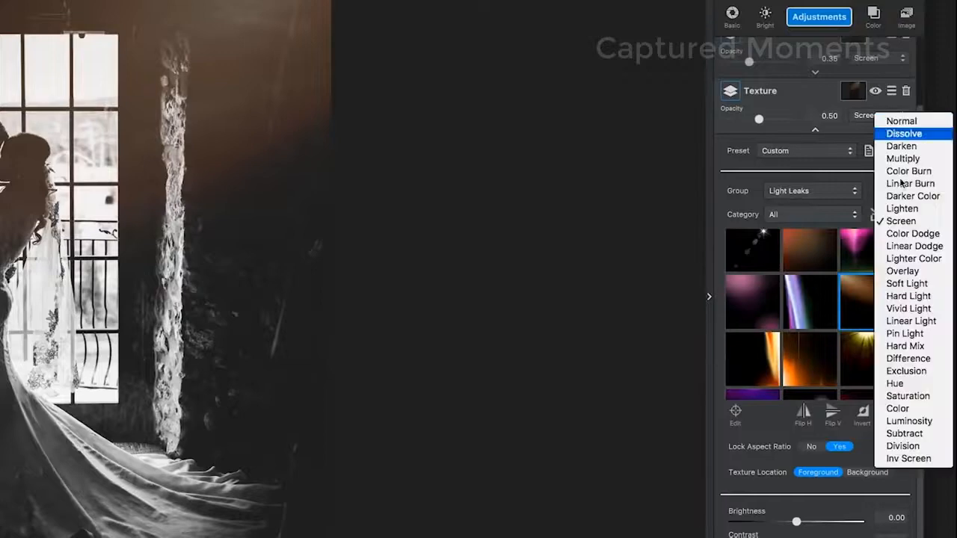
{"action": "left_click", "coordinate": [898, 409]}
{"action": "left_click", "coordinate": [842, 116]}
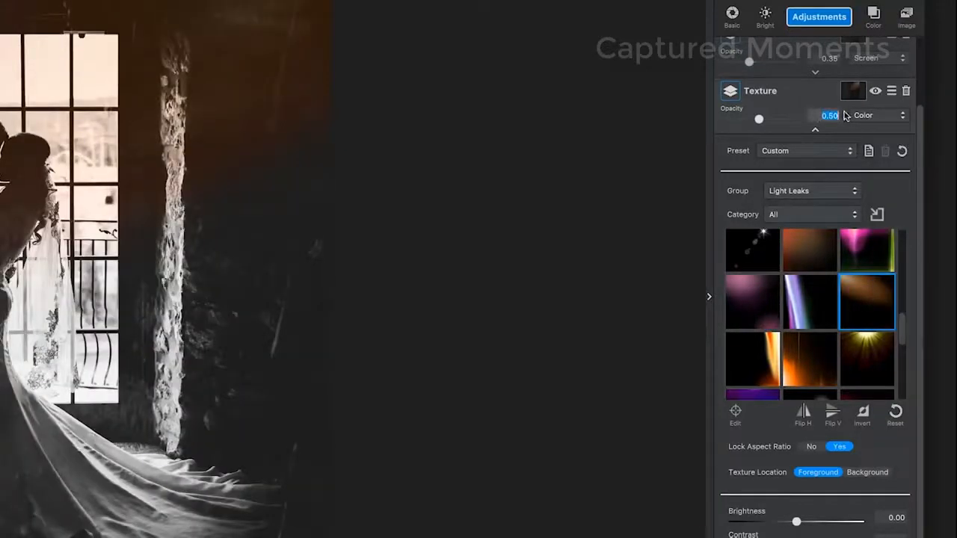
{"action": "type", "text": ".92"}
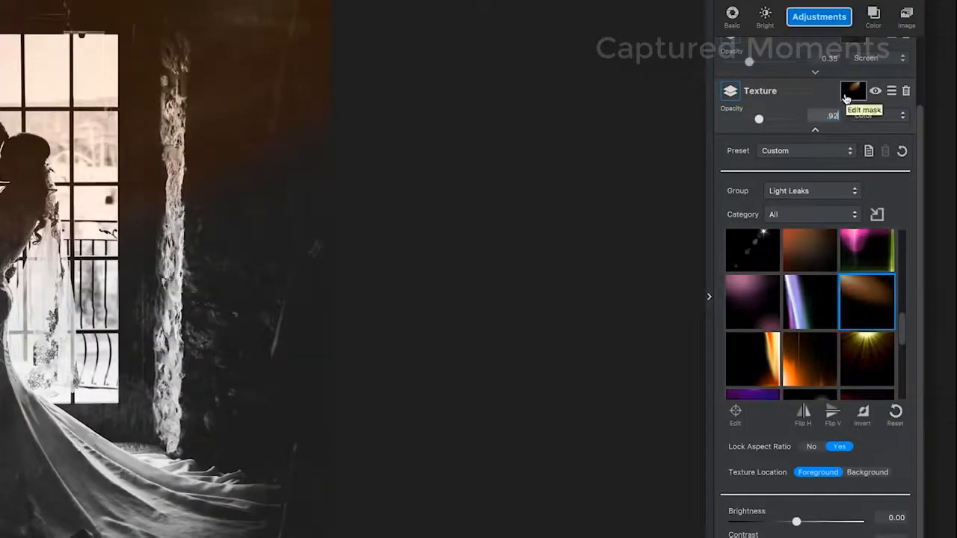
{"action": "key", "text": "Return"}
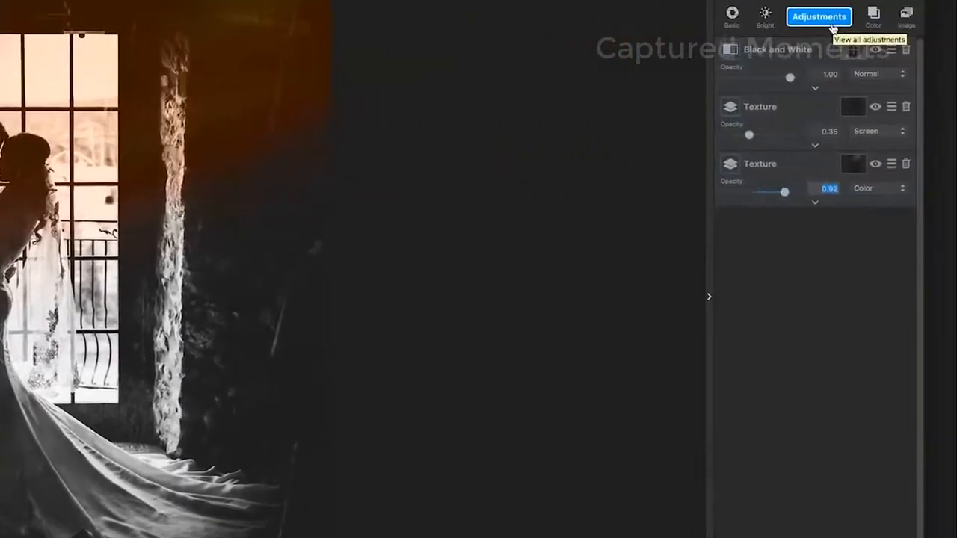
- Add a third Texture adjustment and filter its texture Group to Light Leaks
{"action": "left_click", "coordinate": [832, 25]}
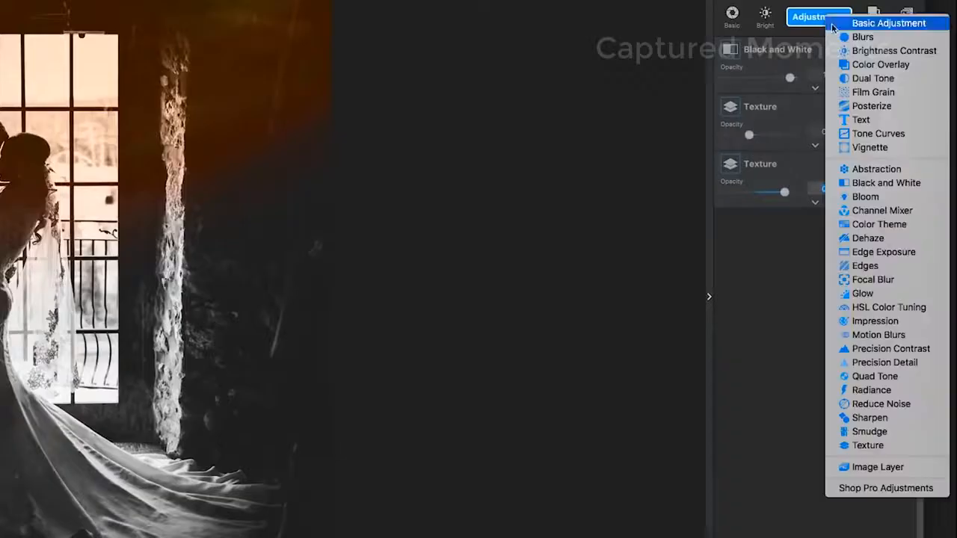
{"action": "left_click", "coordinate": [882, 446]}
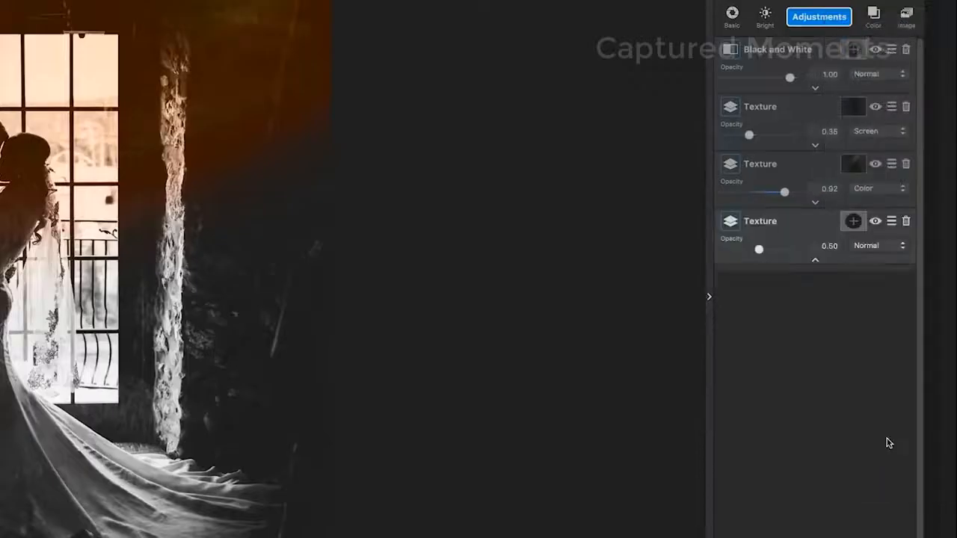
{"action": "scroll", "coordinate": [818, 351], "scroll_direction": "down", "scroll_amount": 3}
{"action": "left_click", "coordinate": [854, 192]}
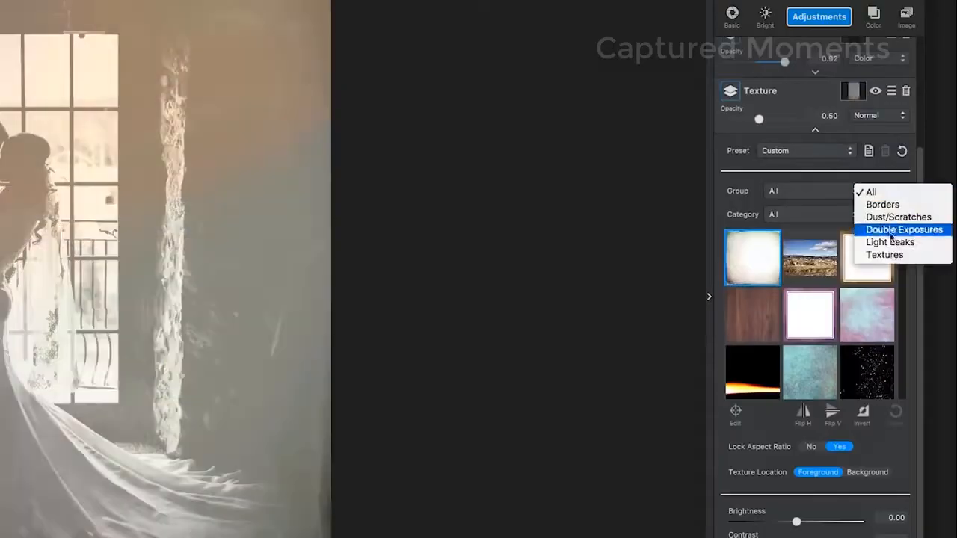
{"action": "left_click", "coordinate": [889, 242]}
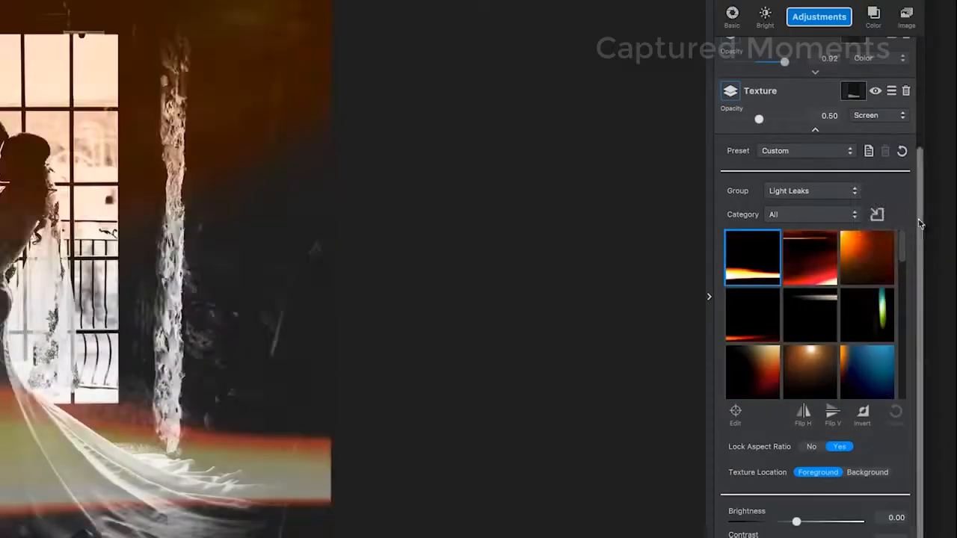
- Choose an orange light leak texture further down the list and set its blend mode to Soft Light
{"action": "scroll", "coordinate": [906, 277], "scroll_direction": "down", "scroll_amount": 5}
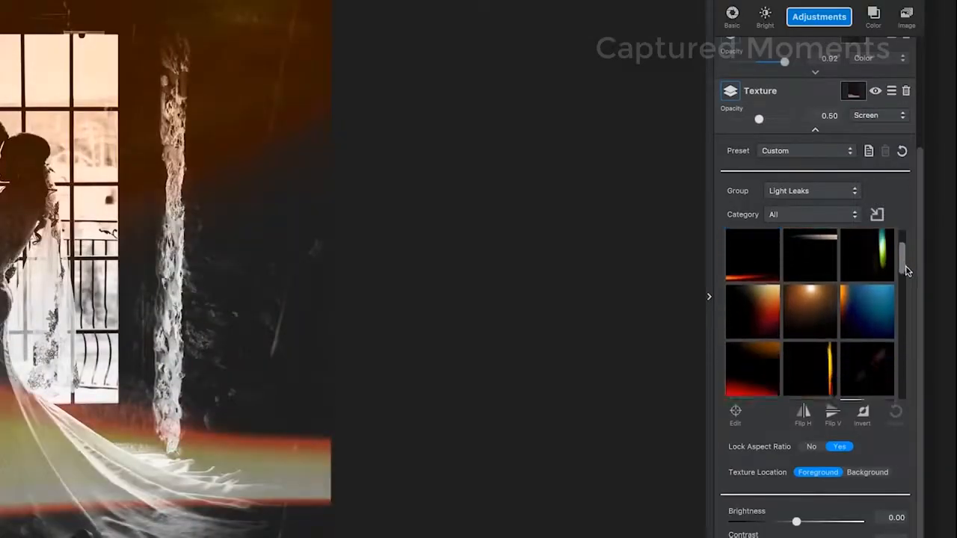
{"action": "scroll", "coordinate": [911, 286], "scroll_direction": "down", "scroll_amount": 5}
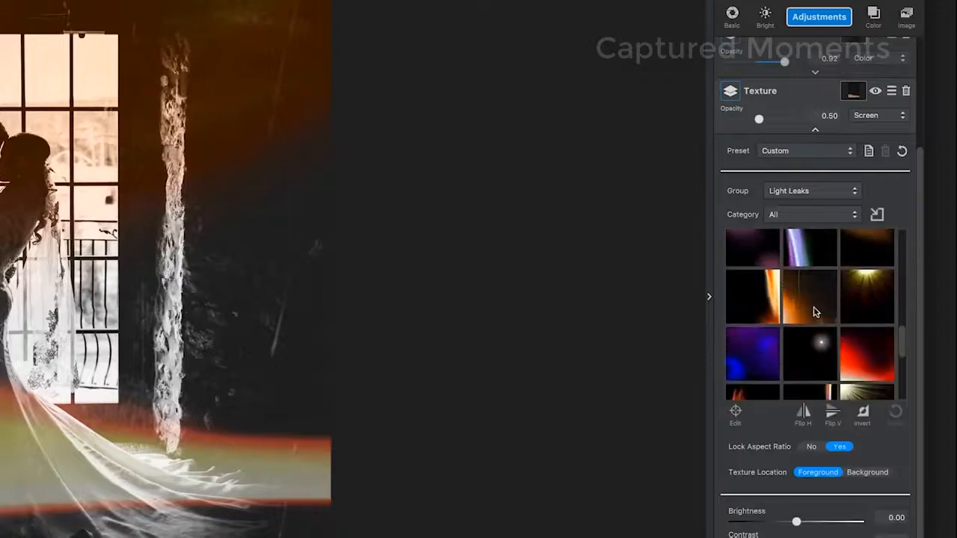
{"action": "left_click", "coordinate": [815, 312]}
{"action": "left_click", "coordinate": [815, 129]}
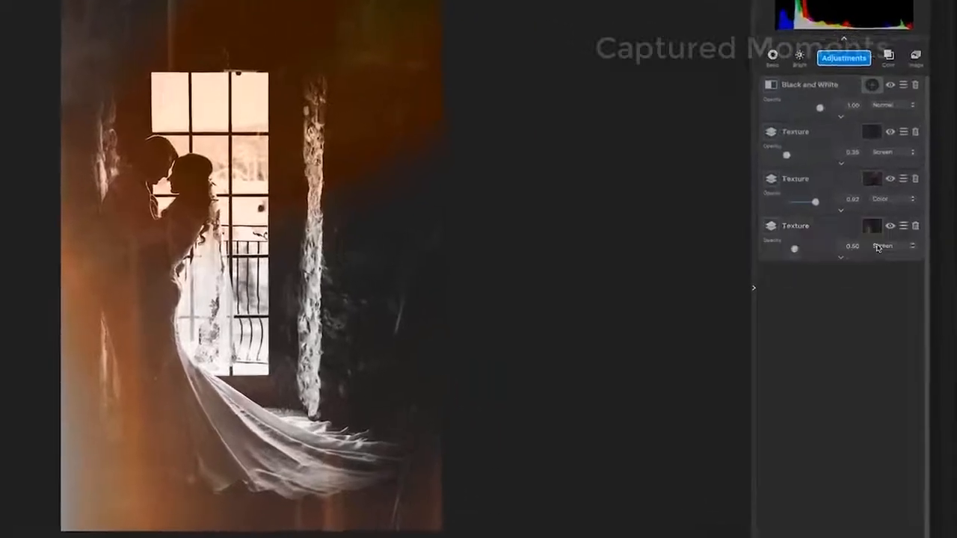
{"action": "left_click", "coordinate": [904, 246]}
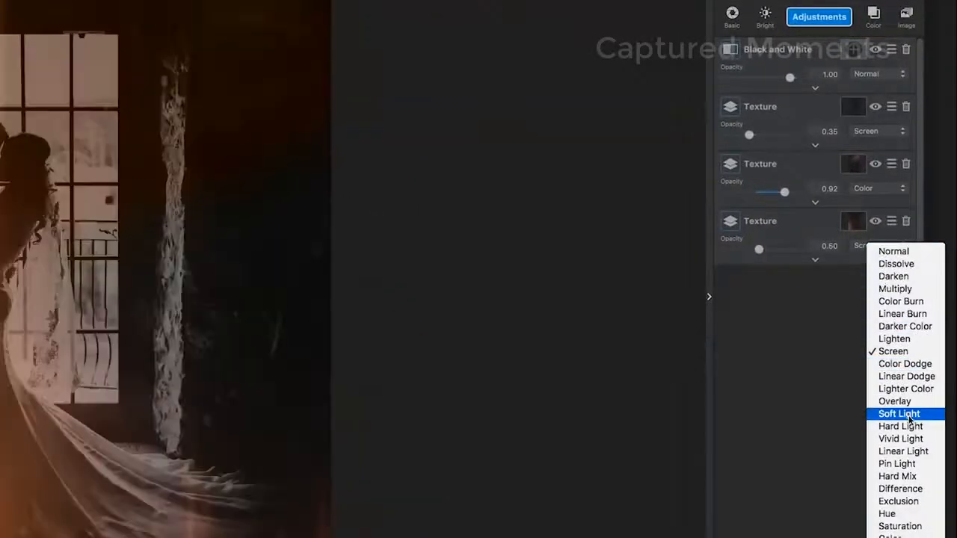
{"action": "left_click", "coordinate": [899, 414]}
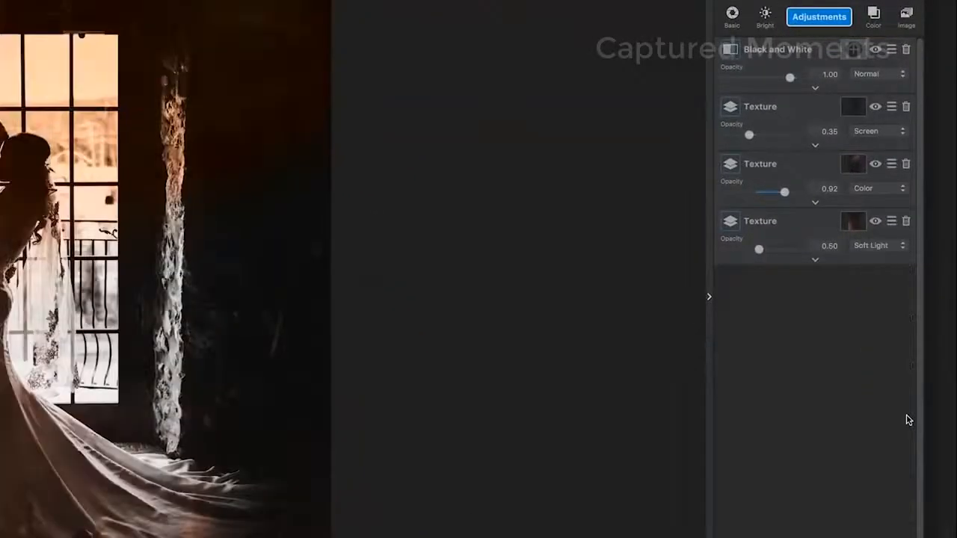